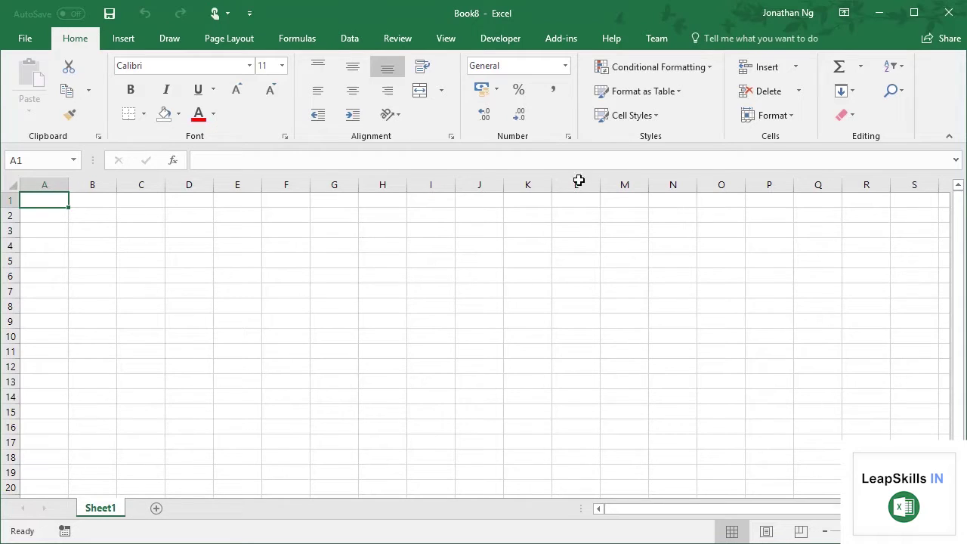
Step: Start a data import from a folder, using the FilesToMerge folder on the desktop as the source
left_click(353, 34)
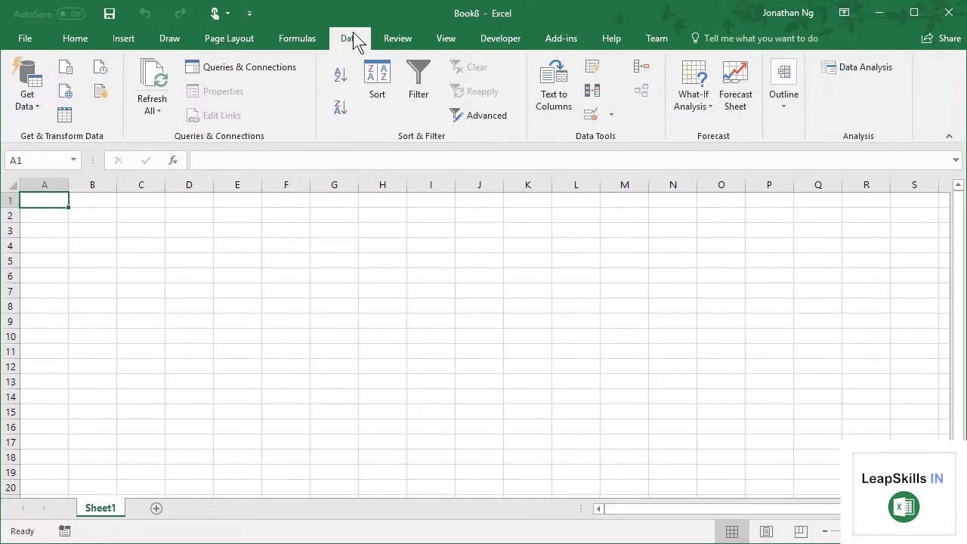
left_click(25, 102)
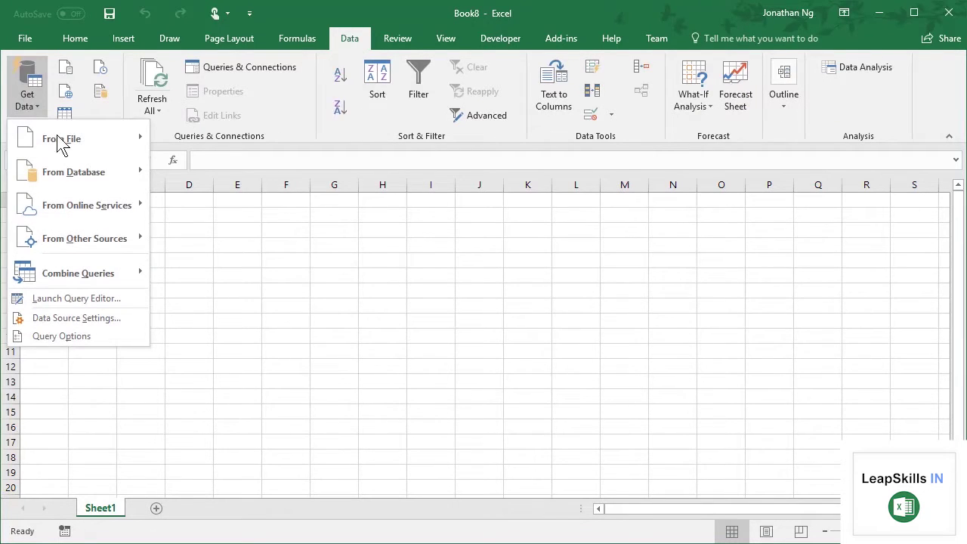
mouse_move(68, 140)
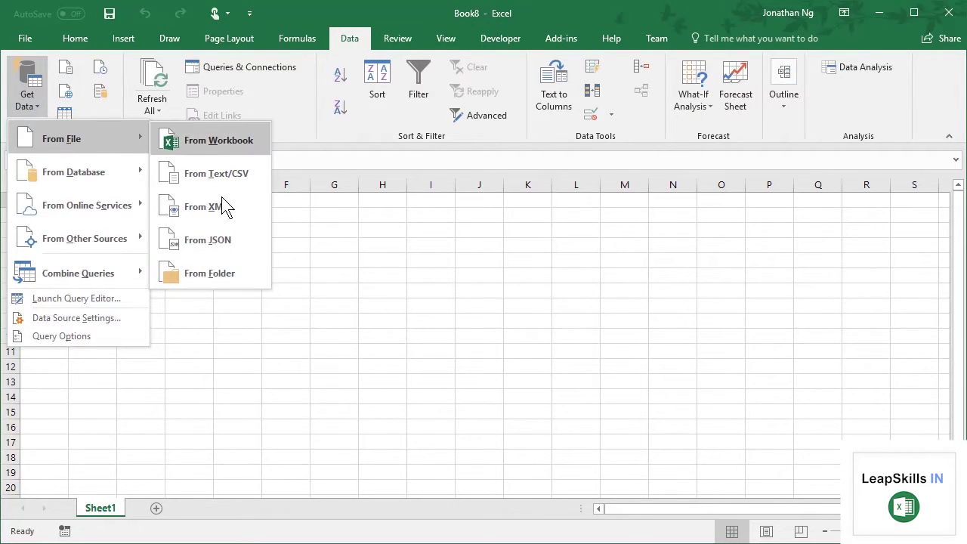
left_click(222, 272)
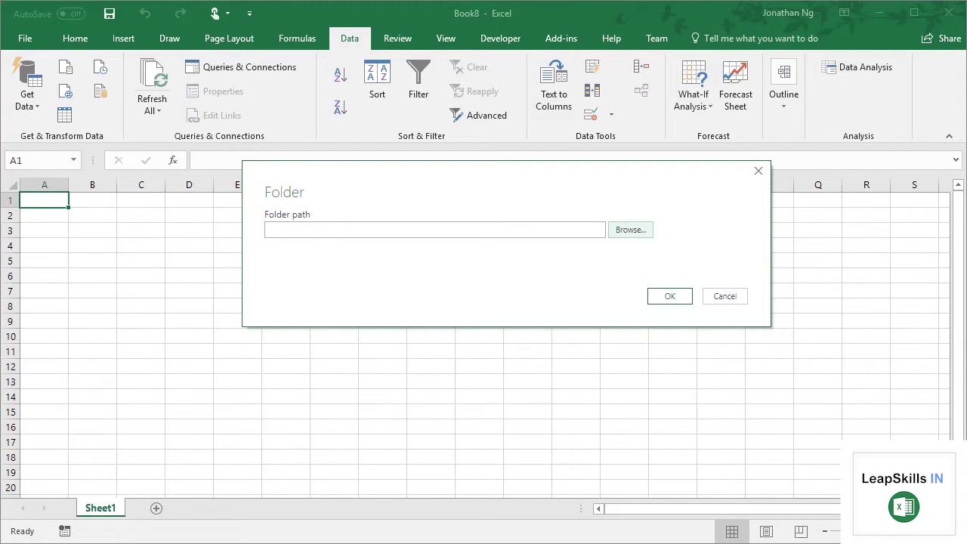
type("C:\\Users\\Jonathan\\Desktop\\FilesToMerge")
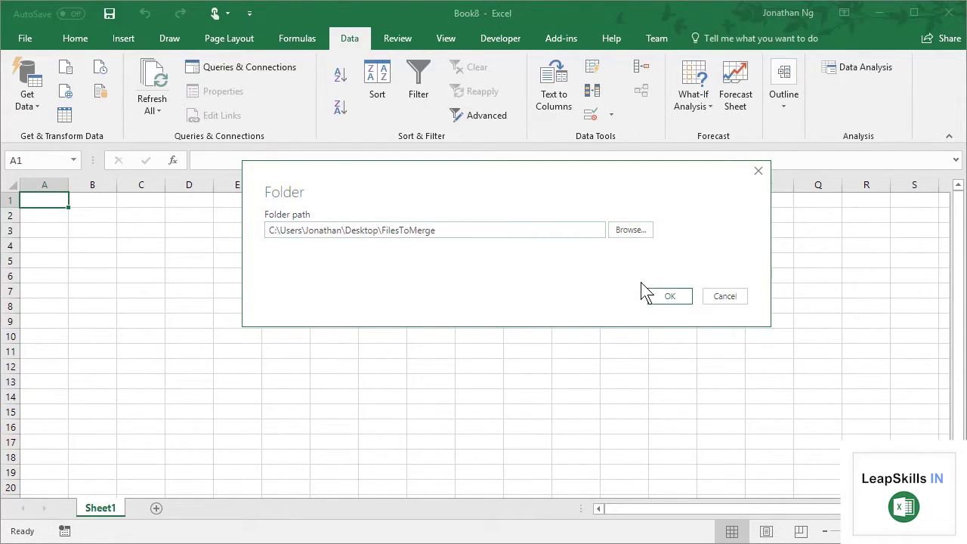
left_click(665, 296)
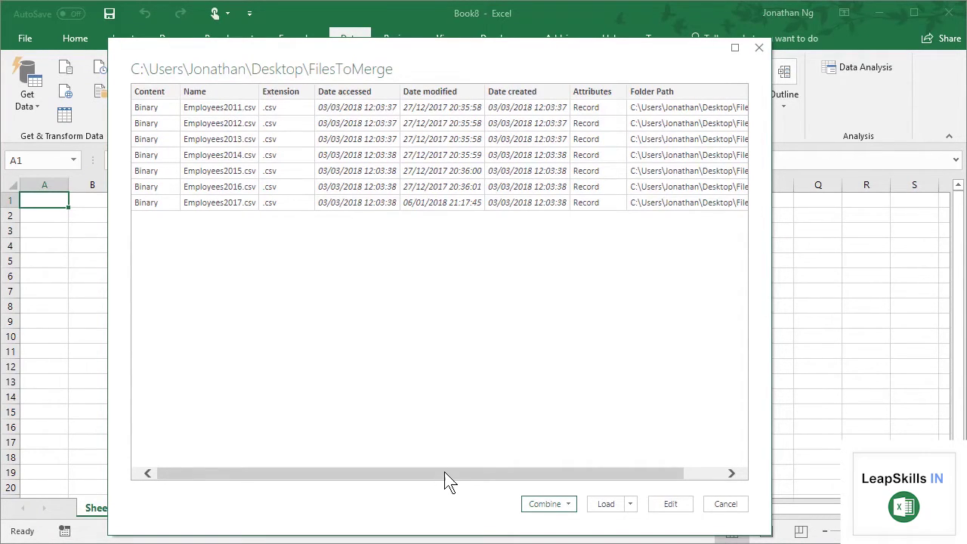
Step: Look over the load and combine options, and load the FilesToMerge file list into a new worksheet
left_click_drag(468, 474, 467, 474)
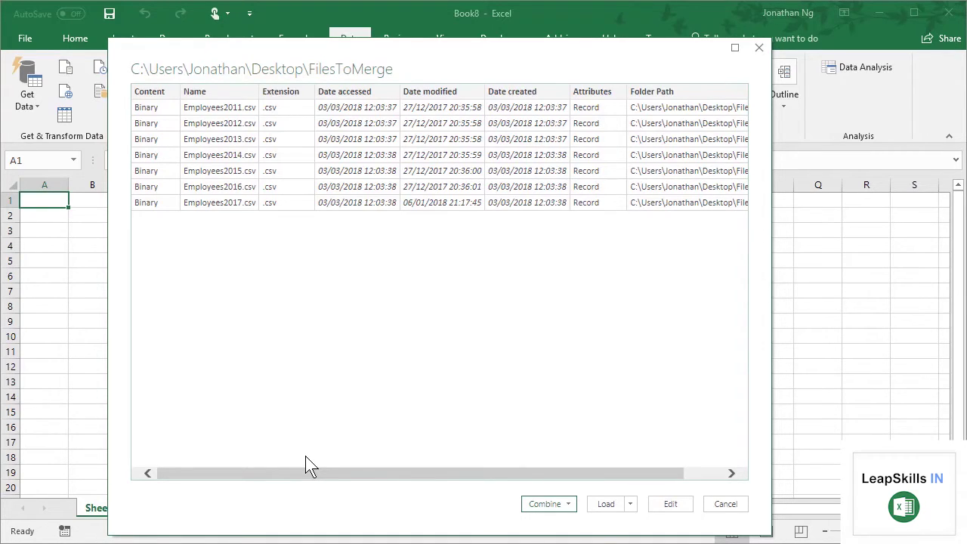
left_click(631, 504)
left_click(629, 505)
left_click(629, 505)
left_click(569, 504)
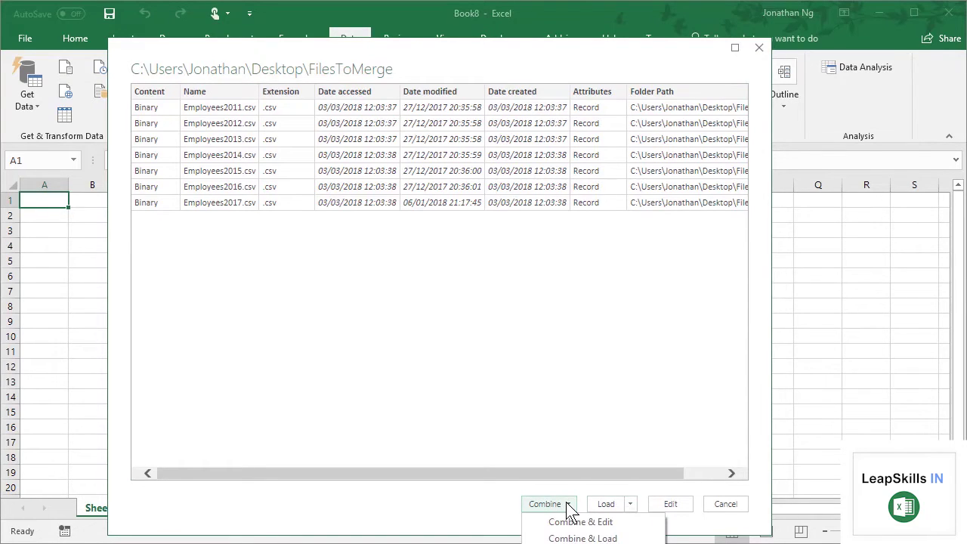
left_click(622, 476)
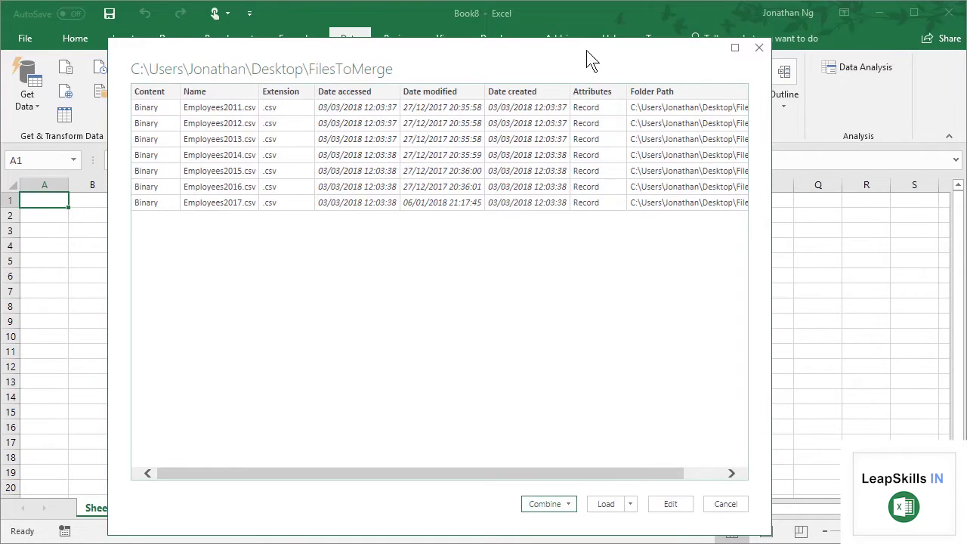
left_click_drag(591, 60, 565, 18)
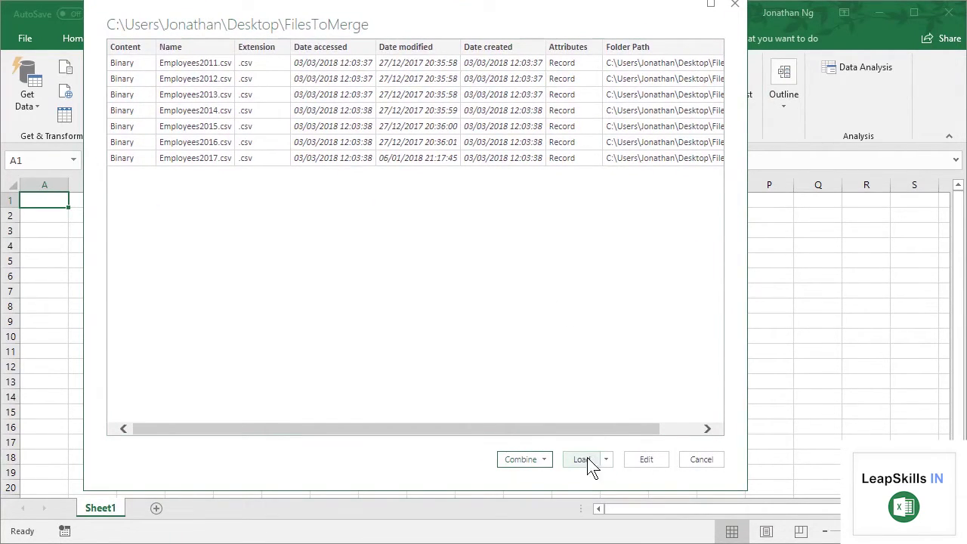
left_click(587, 459)
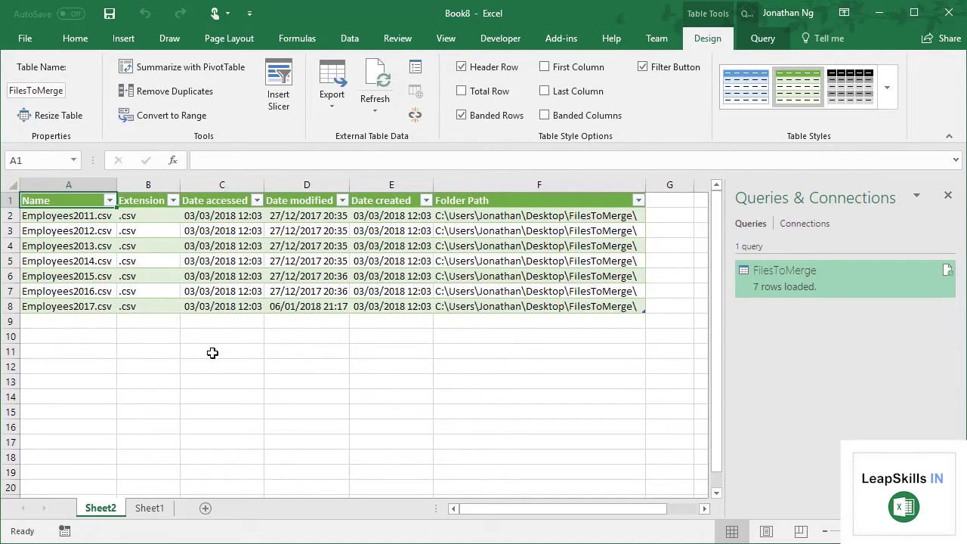
Step: Start a second import from the same FilesToMerge folder and choose Combine & Edit for its files
left_click(193, 365)
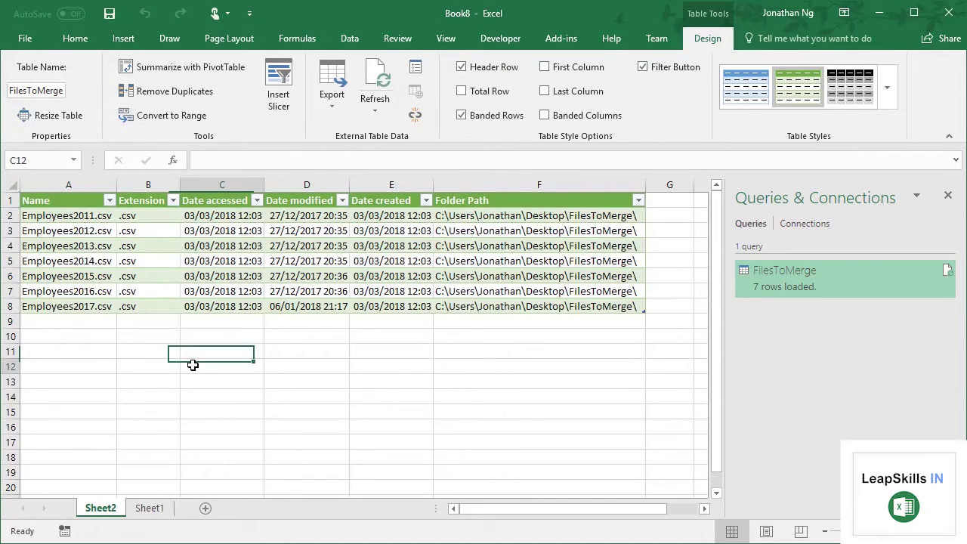
left_click(352, 35)
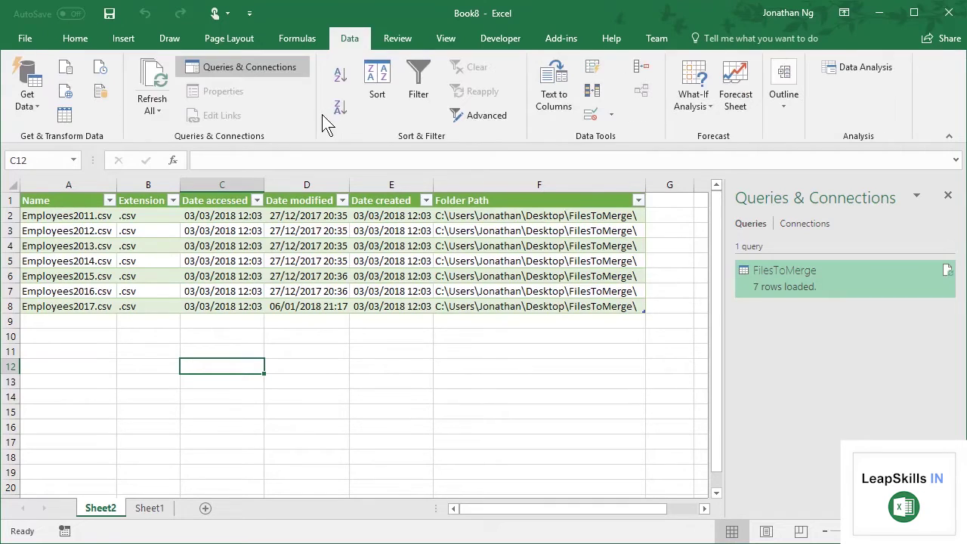
left_click(33, 99)
mouse_move(52, 145)
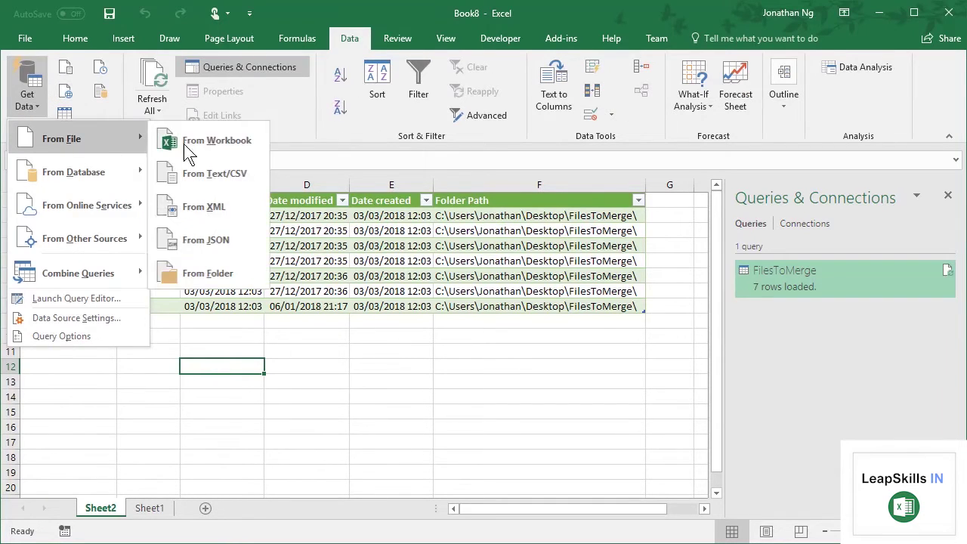
left_click(227, 274)
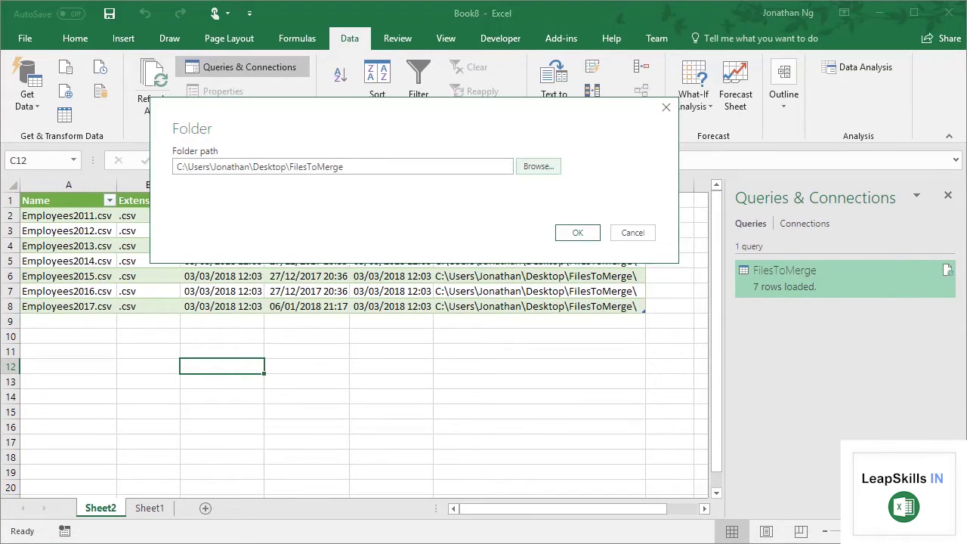
left_click(576, 231)
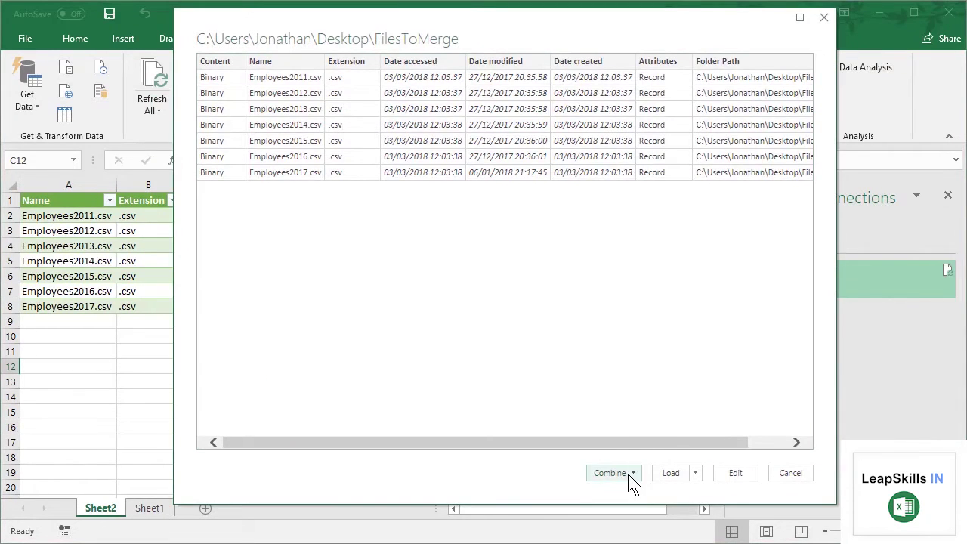
left_click(631, 476)
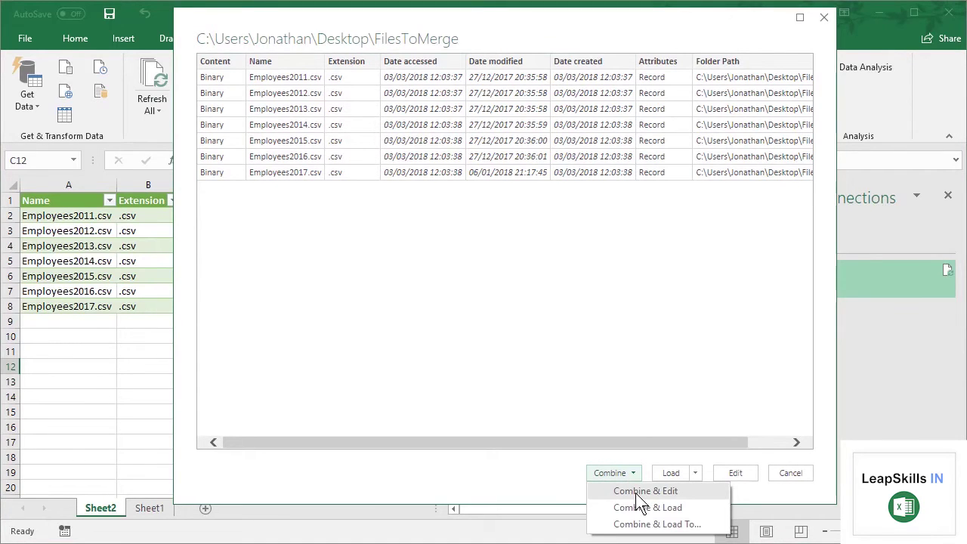
left_click(636, 492)
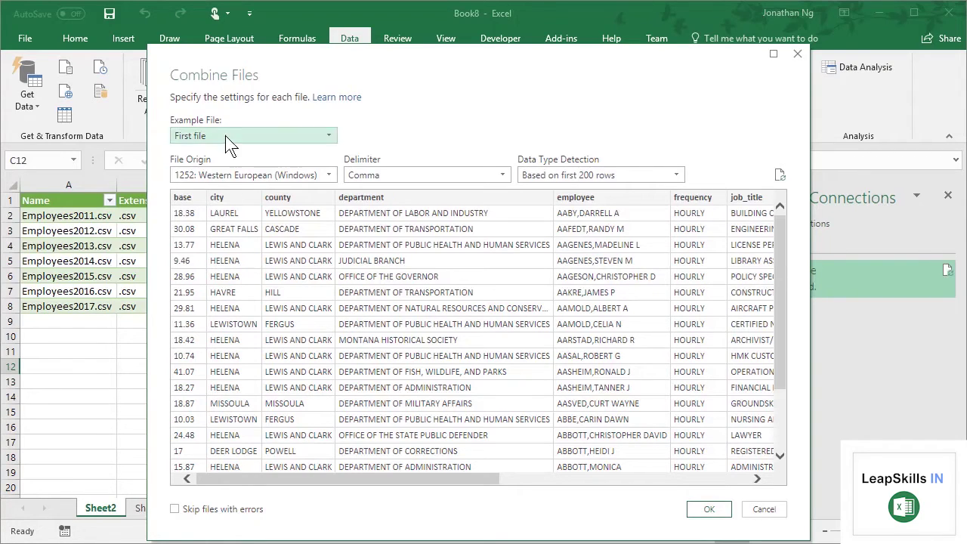
Step: Compare the columns of the first file with those of Employees2017.csv by previewing each as the example file
left_click_drag(290, 478, 563, 484)
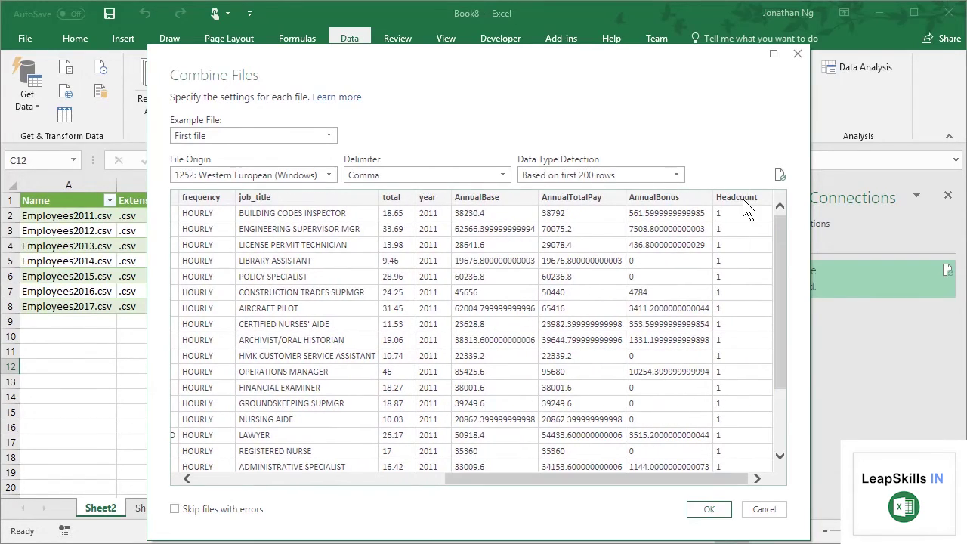
left_click(253, 138)
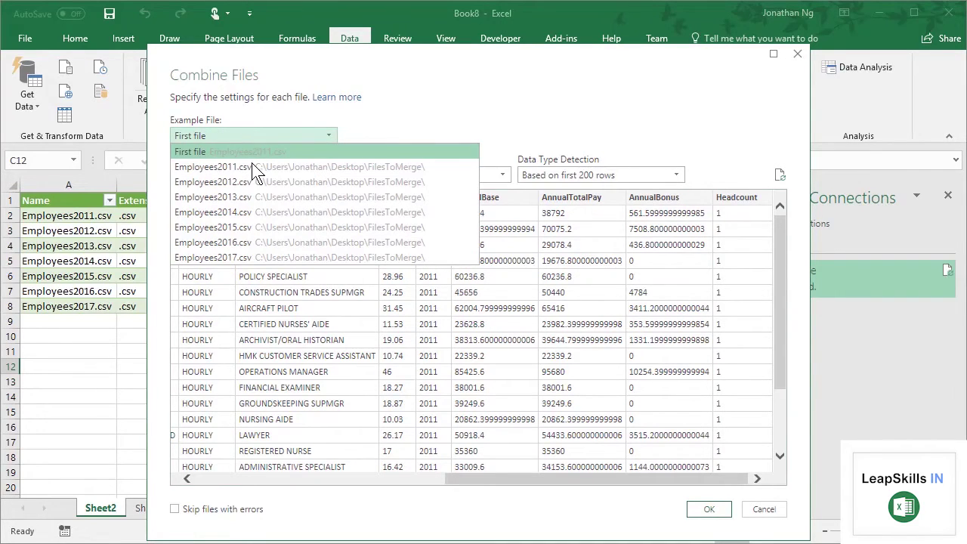
left_click(236, 256)
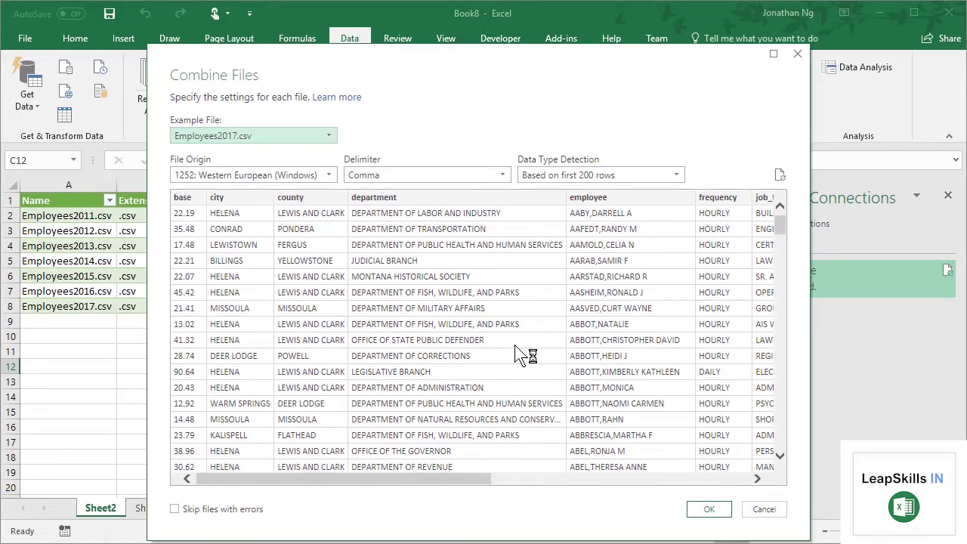
left_click(426, 483)
left_click_drag(676, 483, 749, 474)
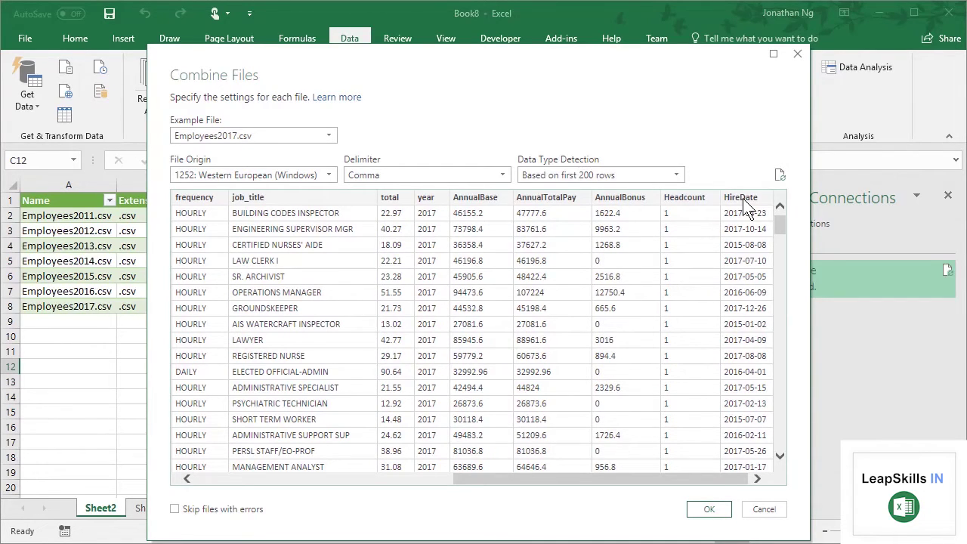
Step: Combine the files with First file as the example file and load the resulting query into a new worksheet
left_click(242, 138)
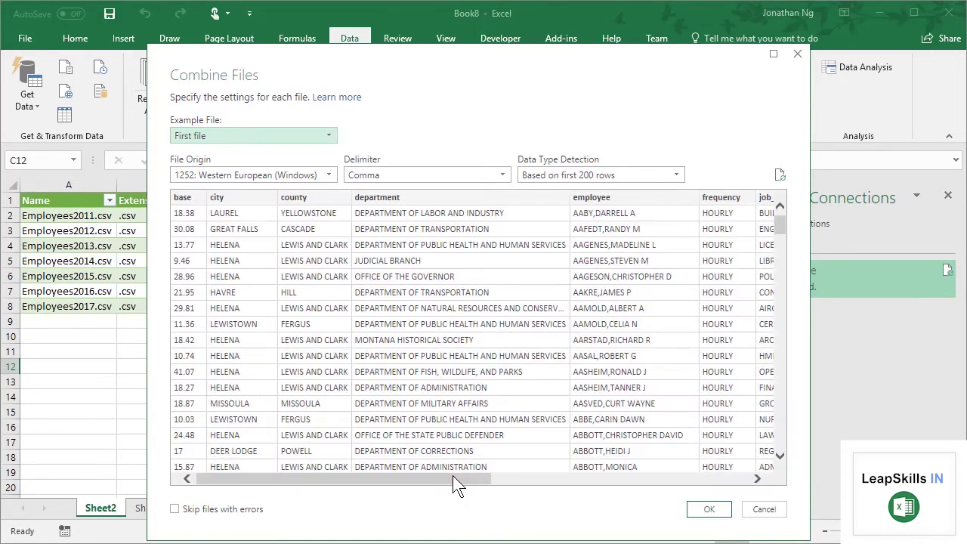
left_click_drag(452, 477, 782, 476)
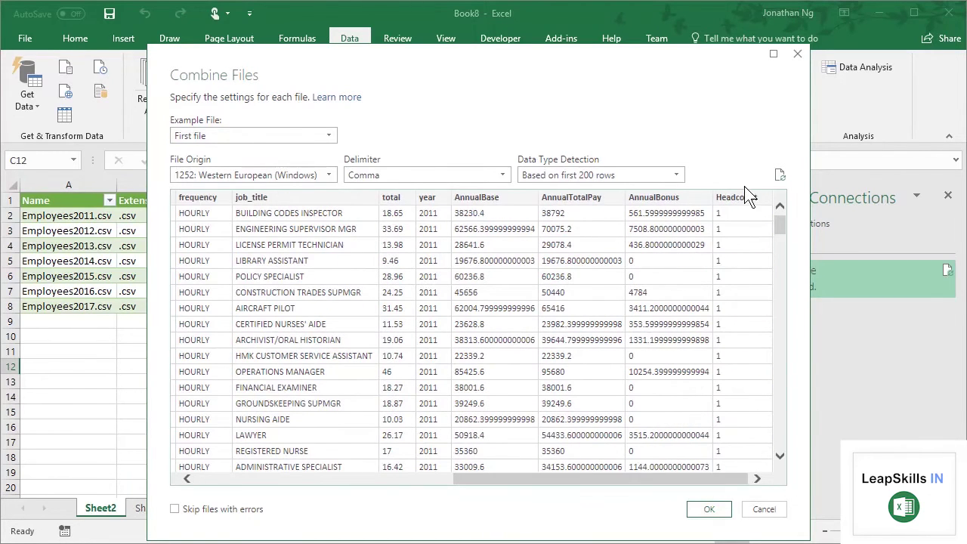
left_click(710, 511)
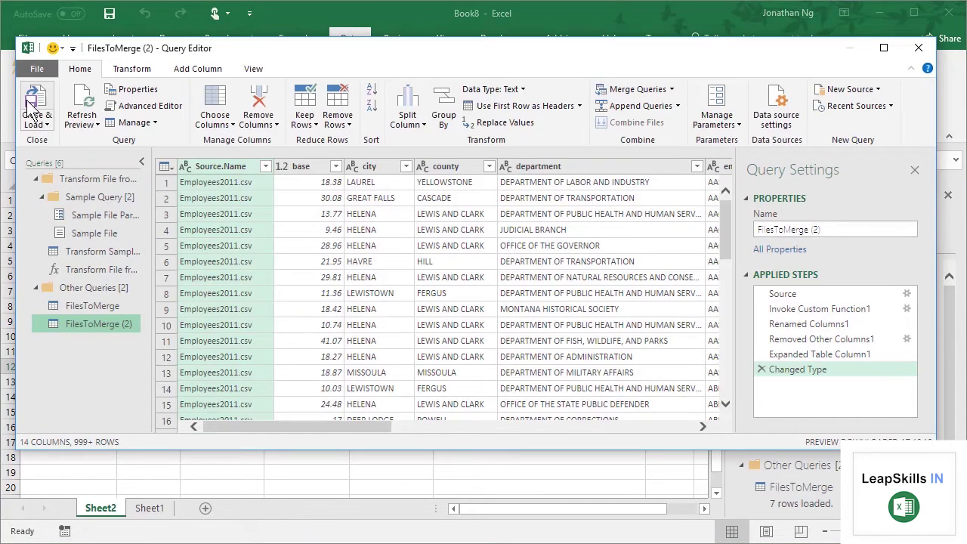
left_click(30, 111)
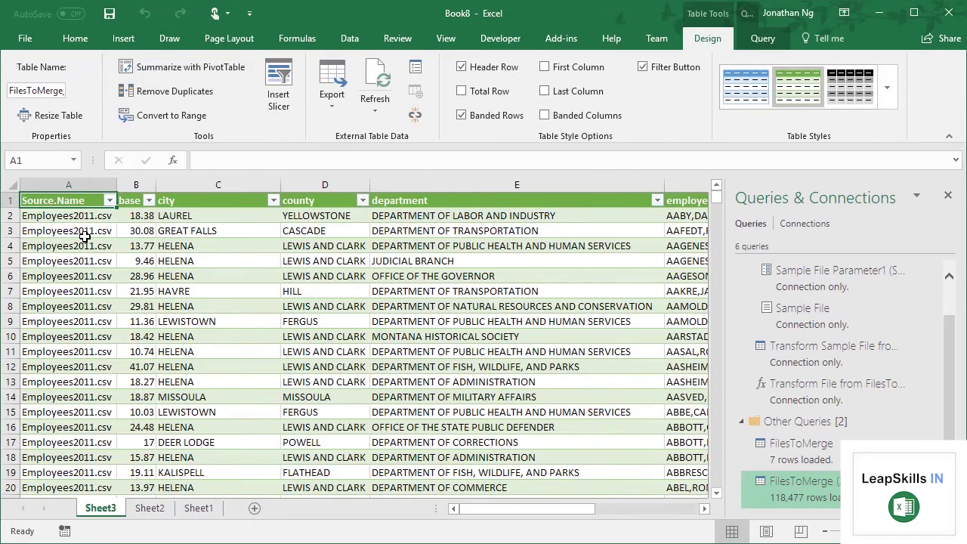
Step: Examine the combined table's Source.Name column from the first rows down to the last record, and return to the header row
left_click(84, 233)
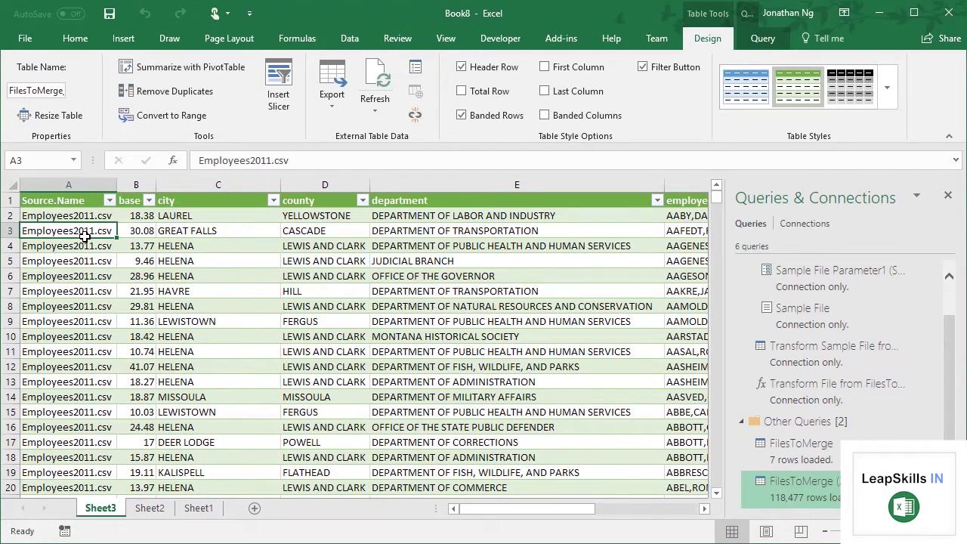
left_click(68, 184)
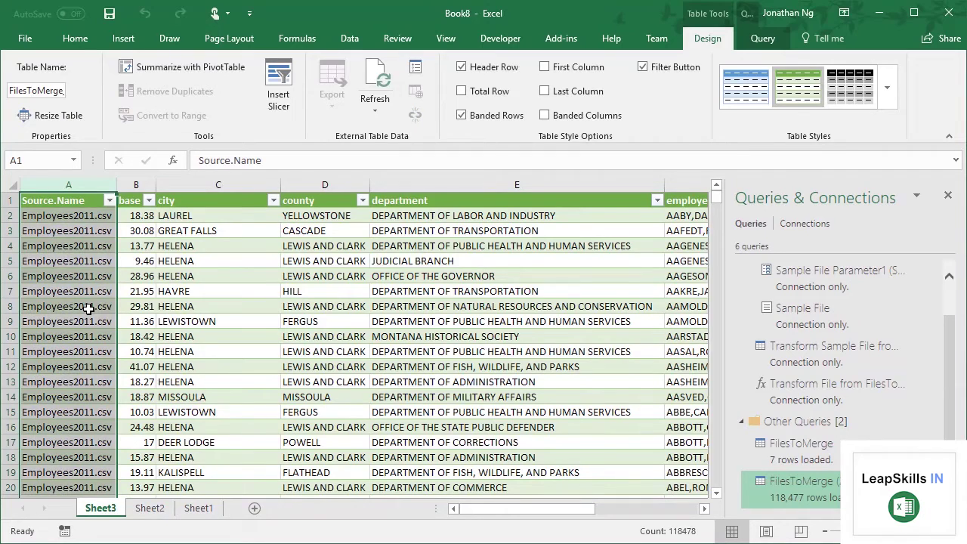
left_click(88, 308)
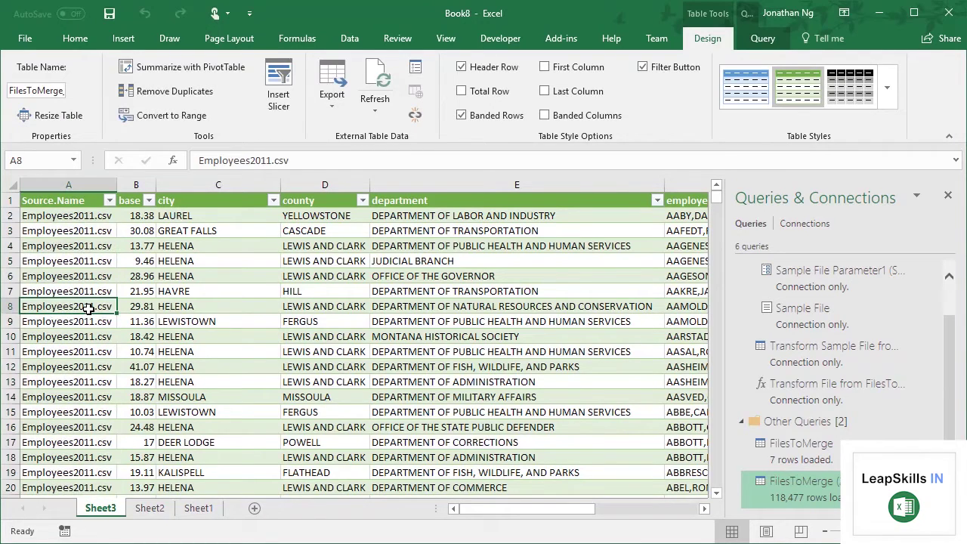
key("ctrl+Down")
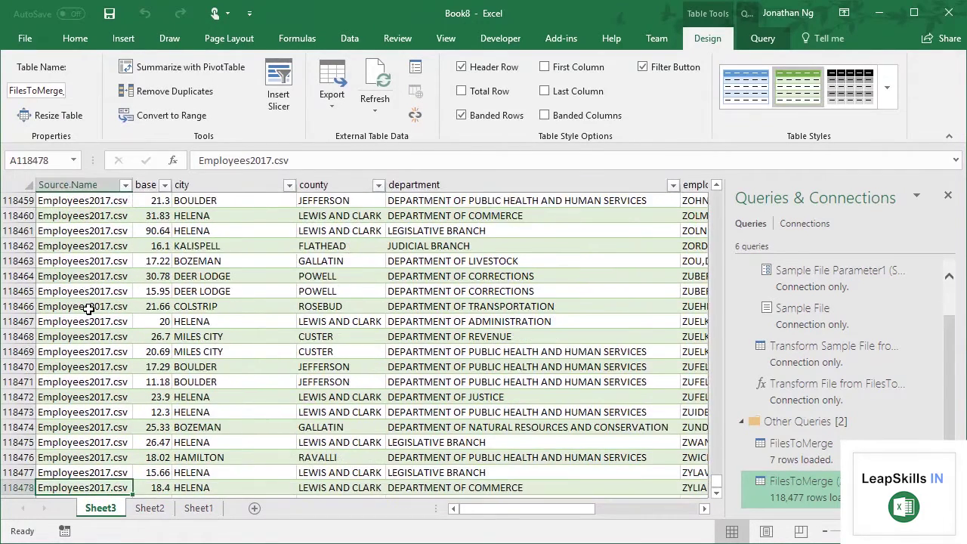
scroll(98, 332, "down", 6)
scroll(19, 318, "up", 3)
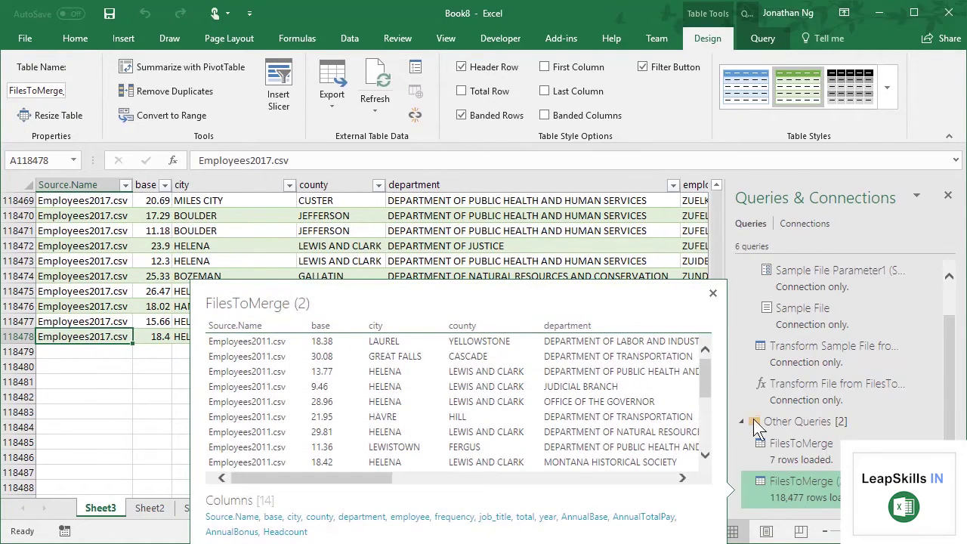
left_click(389, 230)
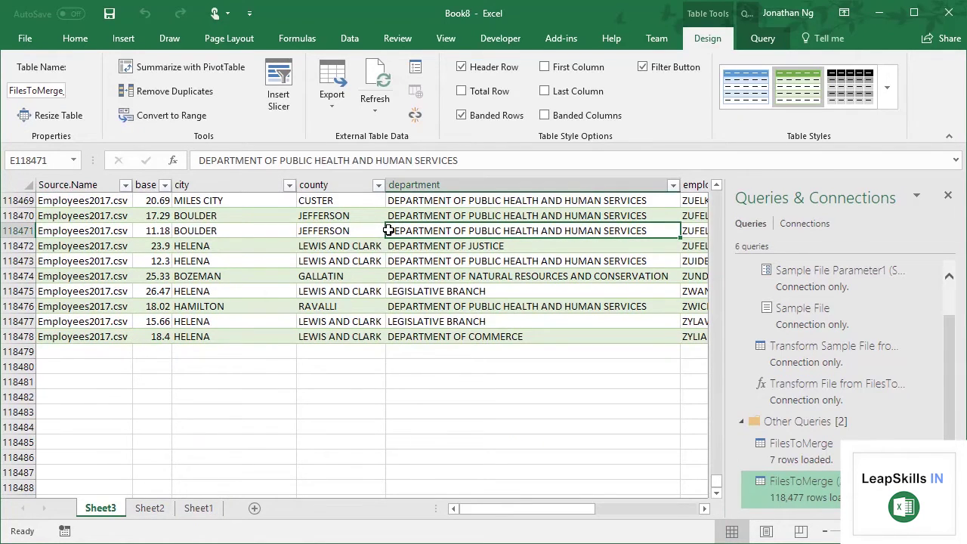
key("ctrl+Up")
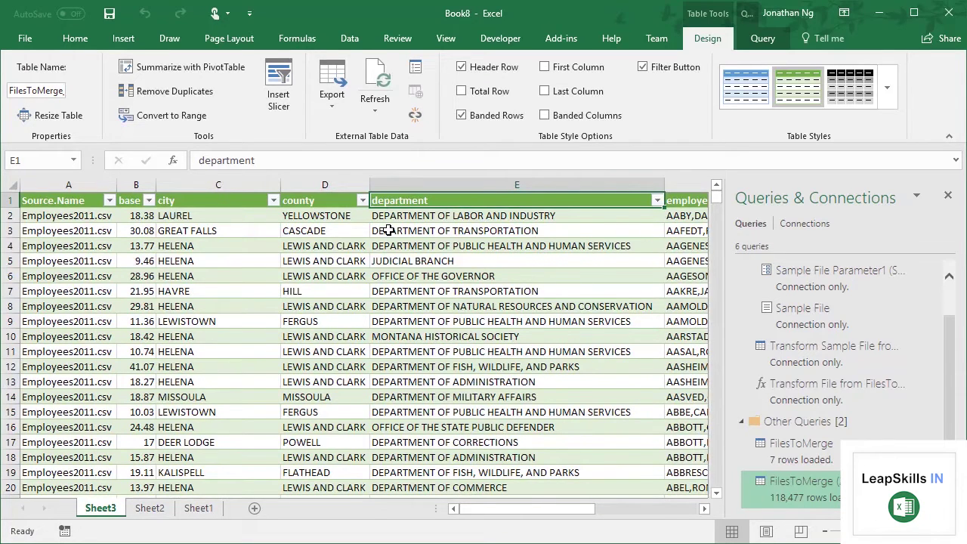
Step: Check the combined table's column headings from department through to the first empty column after Headcount
key("Right")
key("Right")
key("Right")
key("Right")
key("Right")
key("Right")
key("Right")
key("Right")
key("Right")
key("Right")
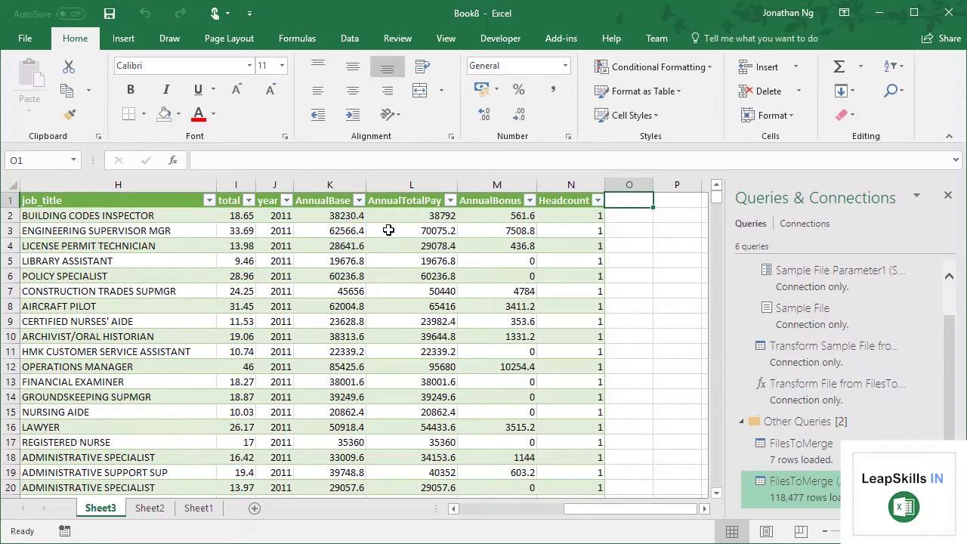
Step: Start a new folder query on the FilesToMerge folder on the desktop
left_click(350, 40)
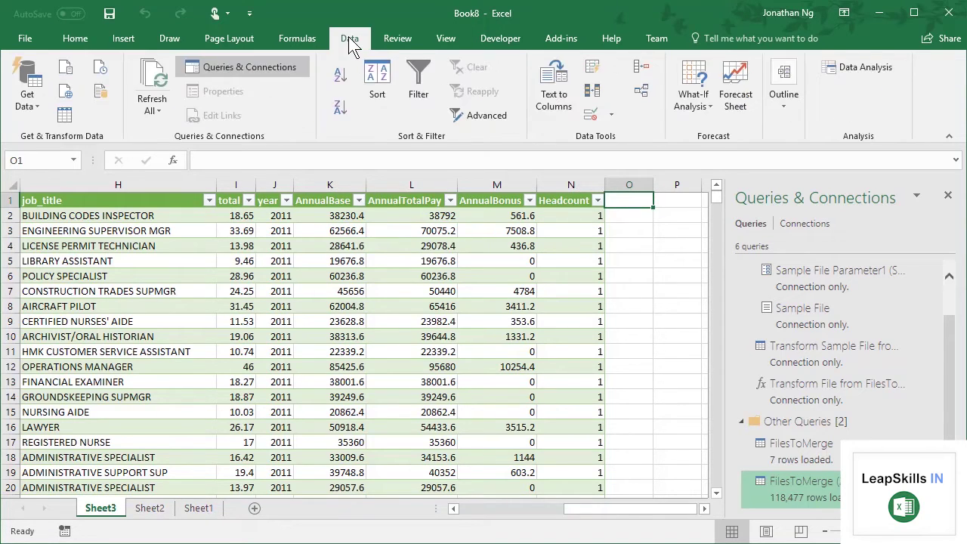
left_click(30, 98)
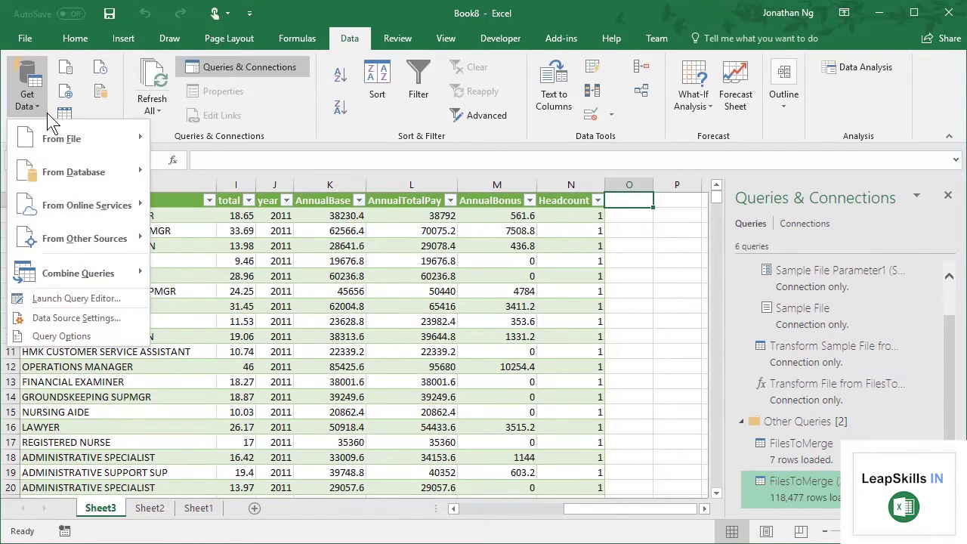
mouse_move(68, 138)
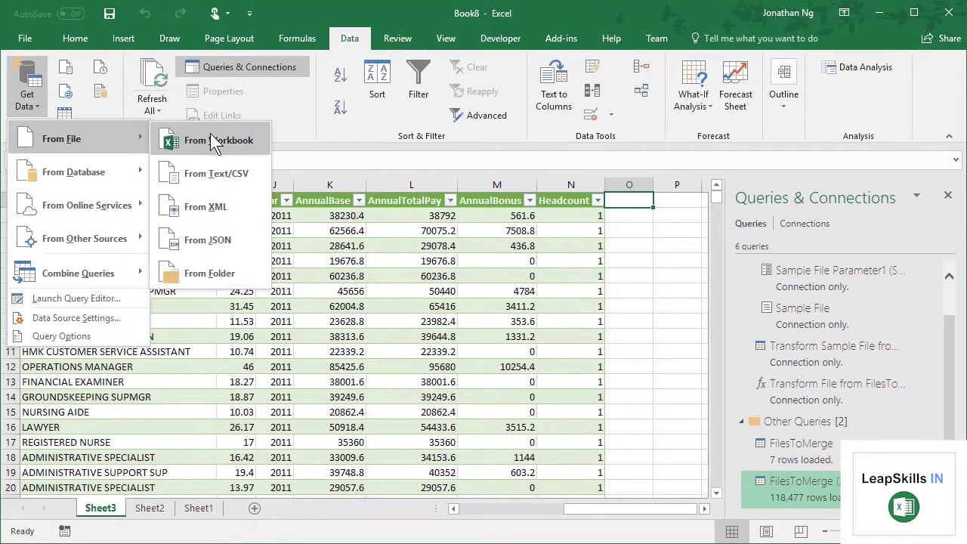
left_click(198, 271)
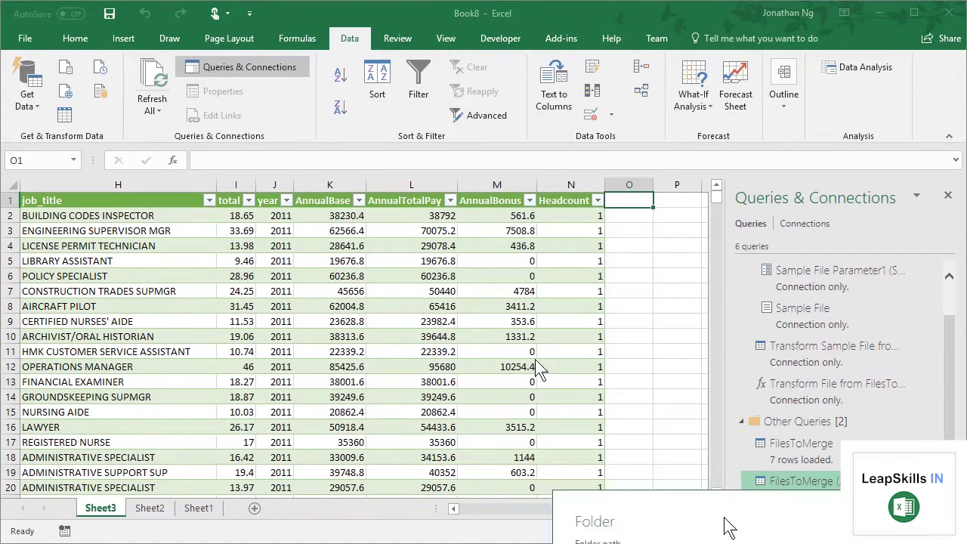
left_click(570, 260)
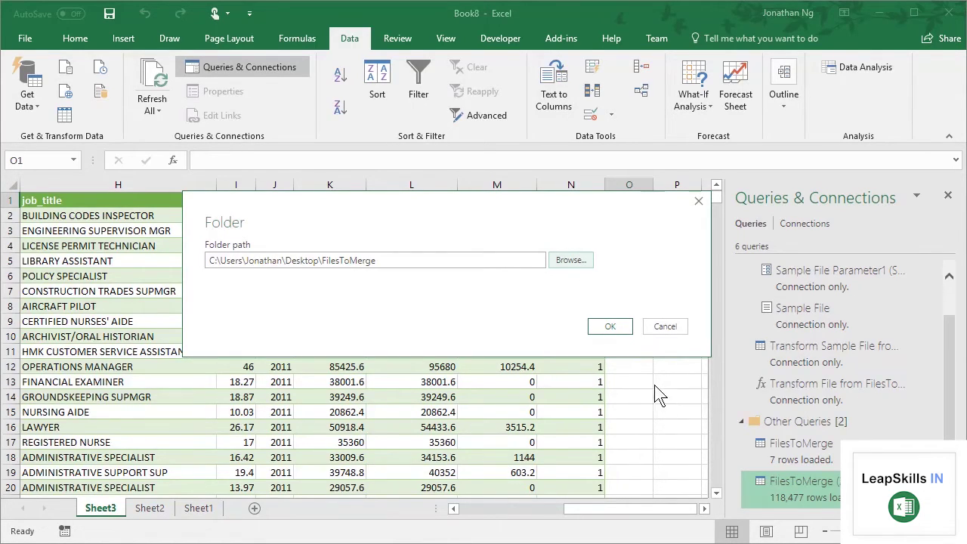
left_click(609, 325)
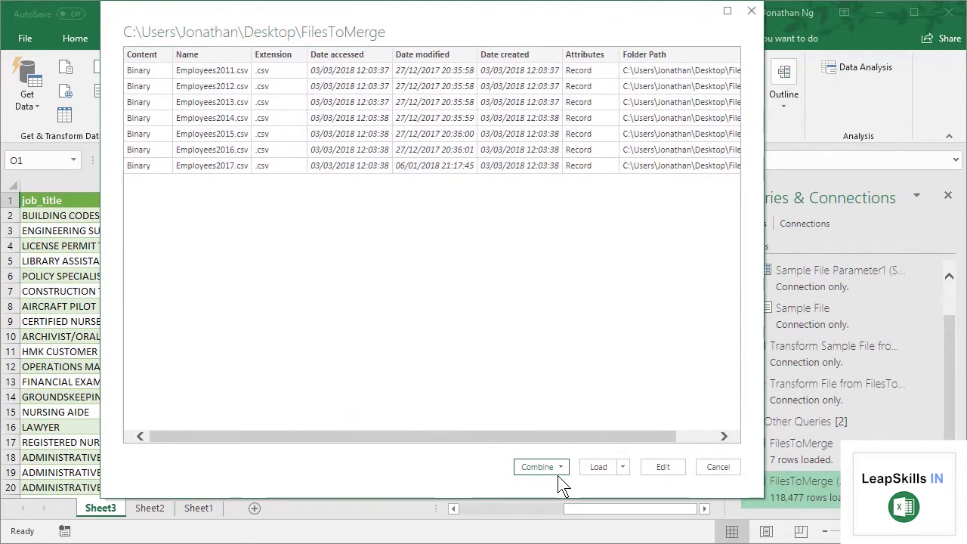
Step: Combine the folder's files with Employees2017.csv as the example file and load the resulting query into a new worksheet
left_click(554, 471)
left_click(556, 483)
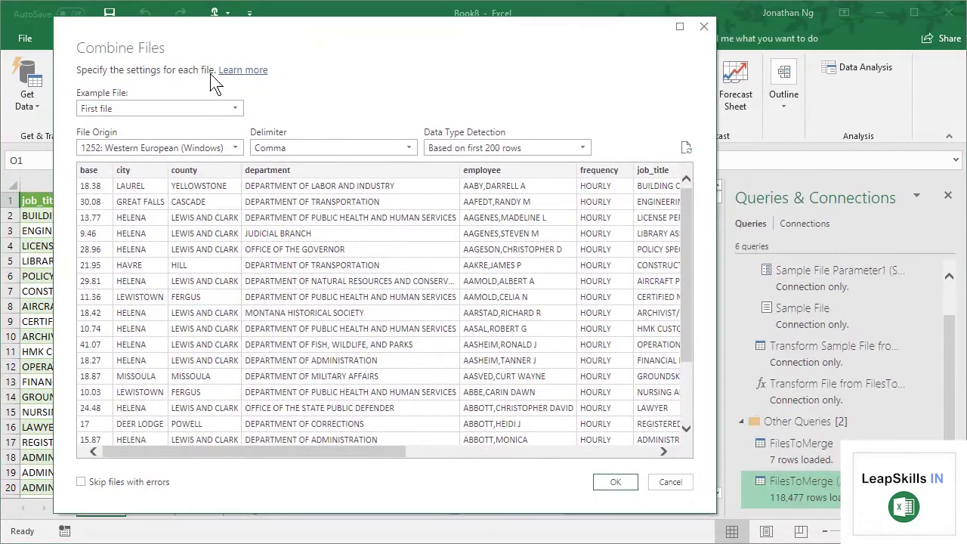
left_click(192, 111)
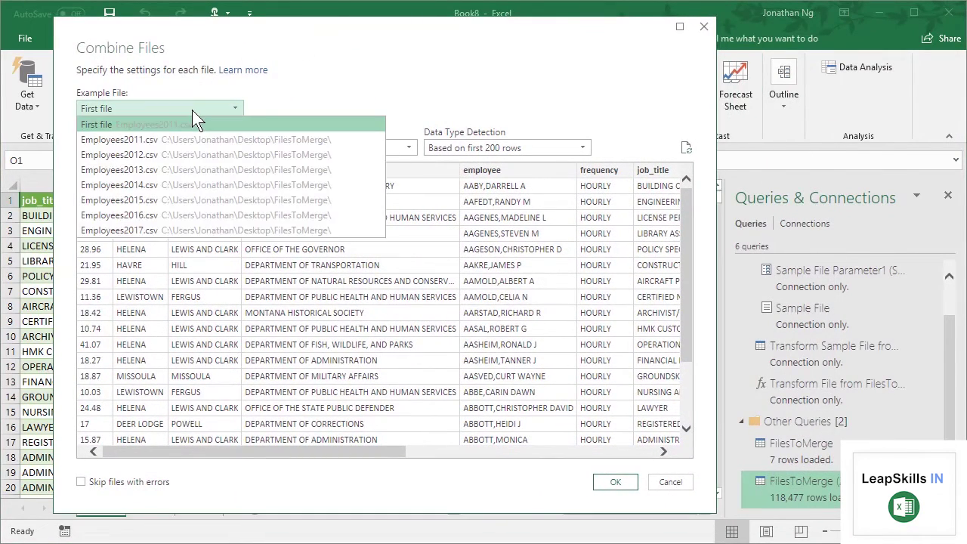
left_click(121, 230)
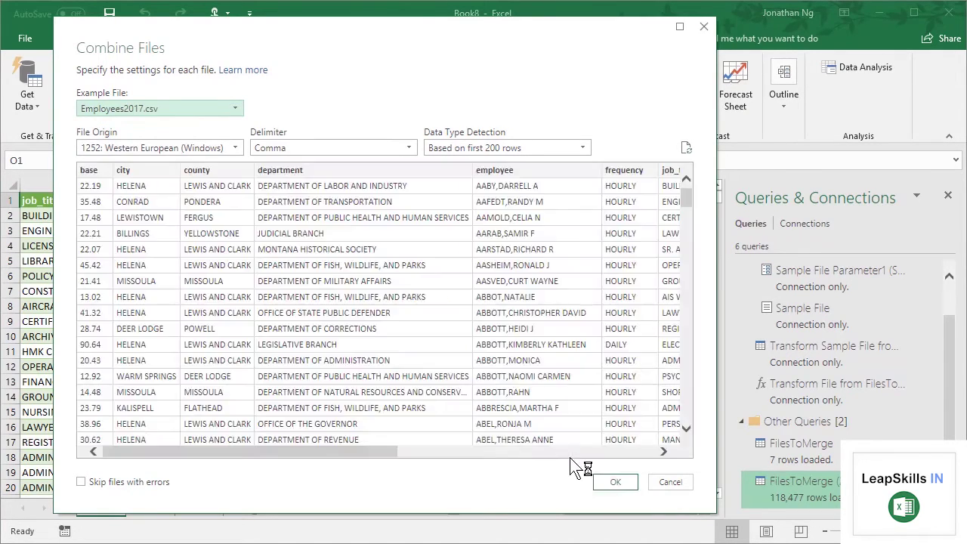
left_click(616, 482)
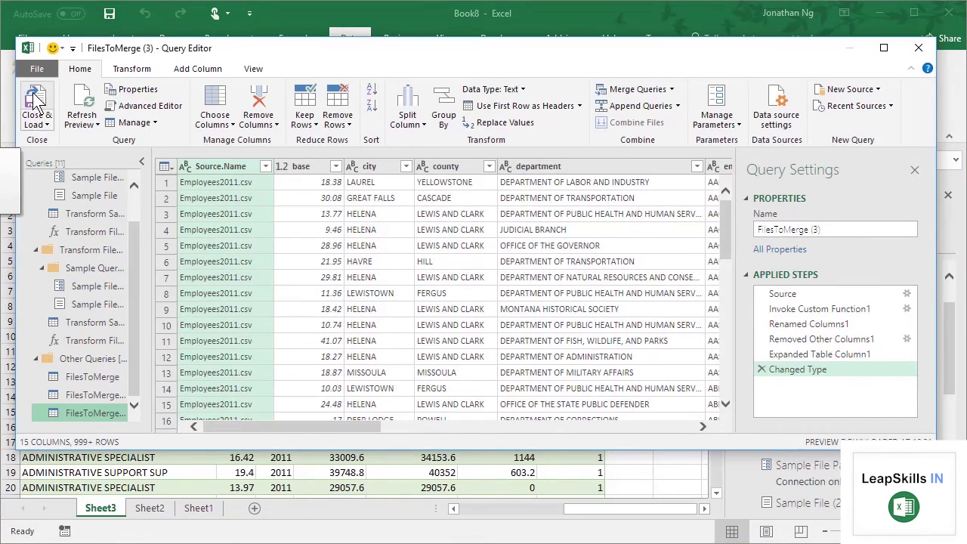
left_click(35, 99)
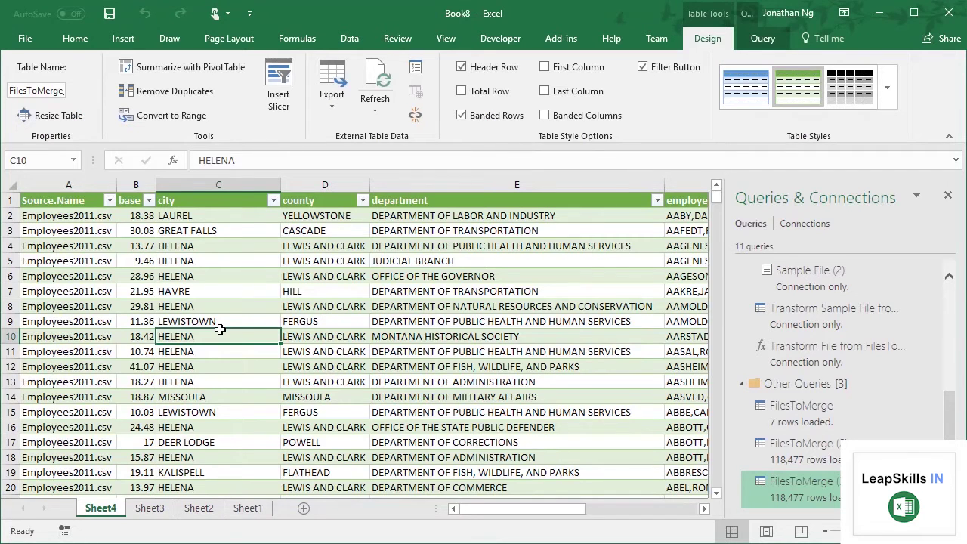
Step: Examine the HireDate column at the end of the new table, checking its filter values down to the last entry without applying a filter
key("Up")
key("ctrl+Up")
key("ctrl+Right")
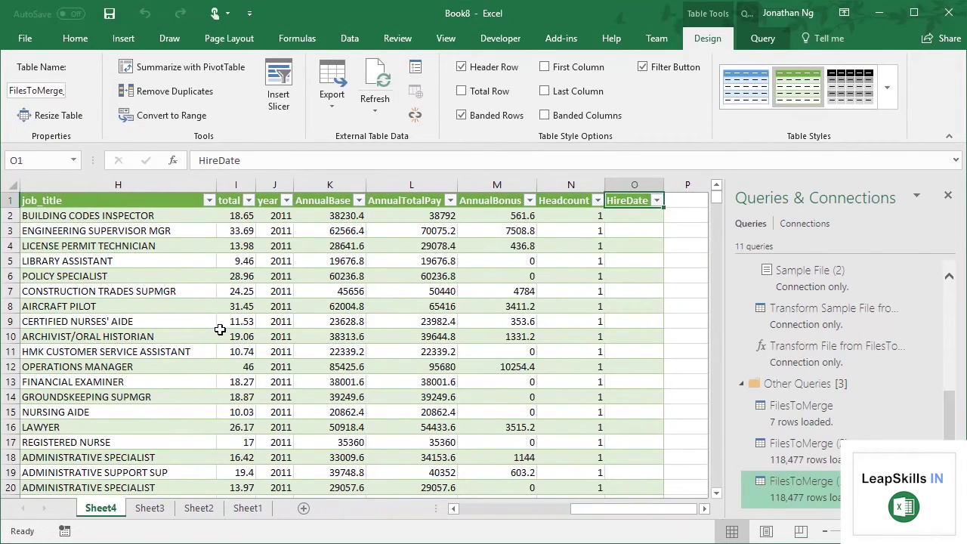
left_click(656, 200)
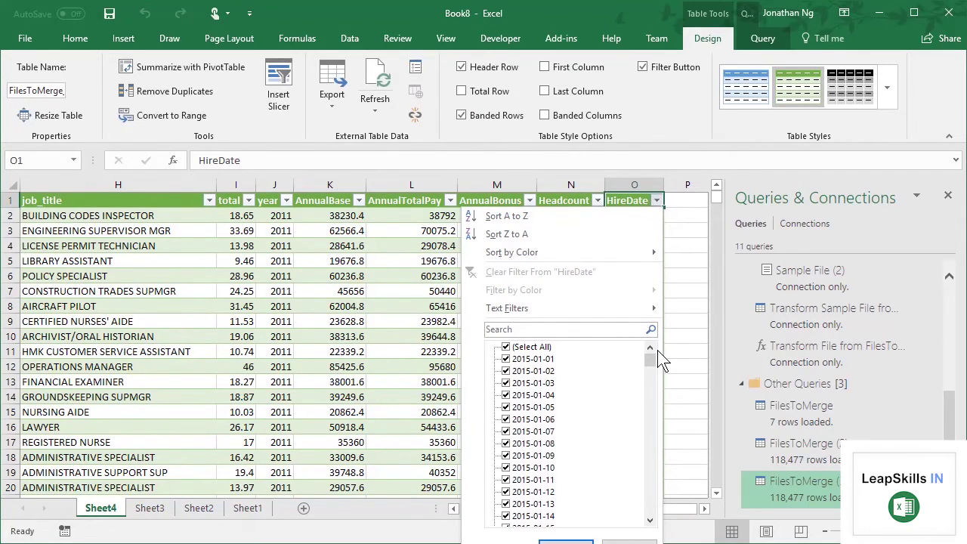
left_click_drag(656, 392, 662, 530)
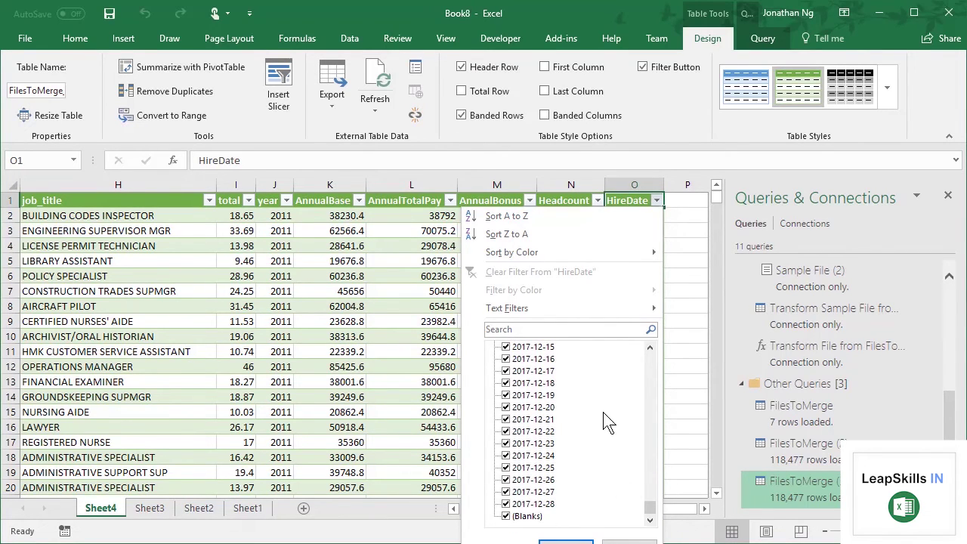
left_click(633, 542)
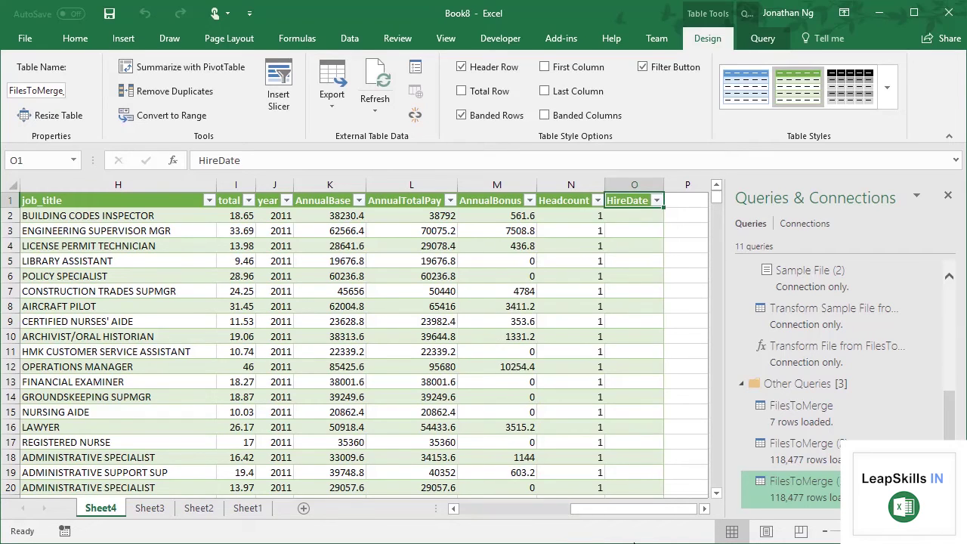
left_click(634, 336)
left_click(634, 251)
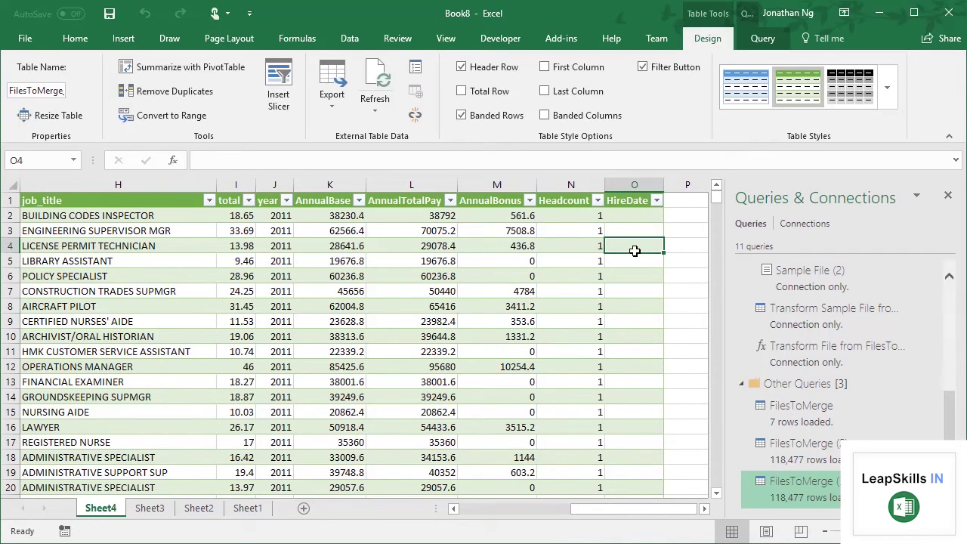